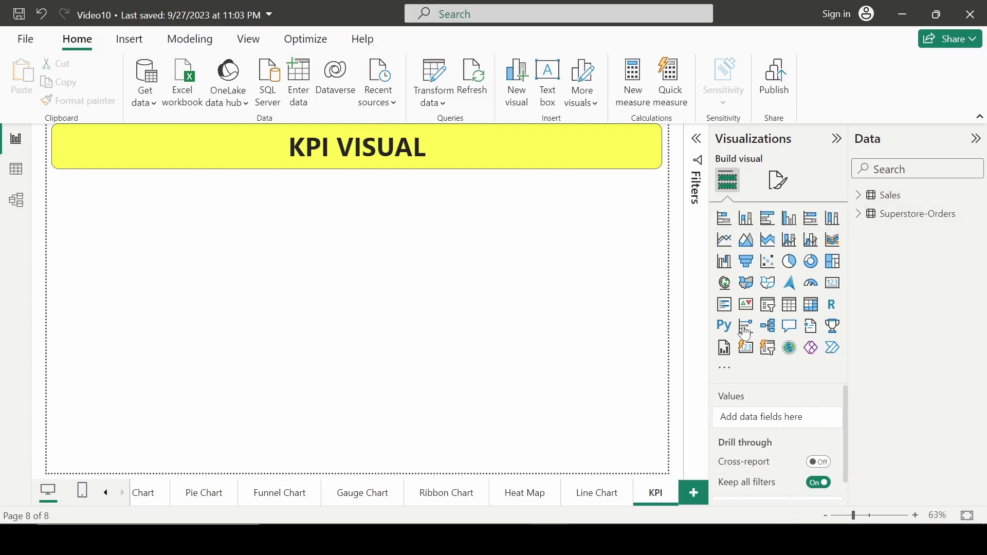
Step: Add a KPI visual, then make it taller and narrower, centred under the title banner
left_click(746, 307)
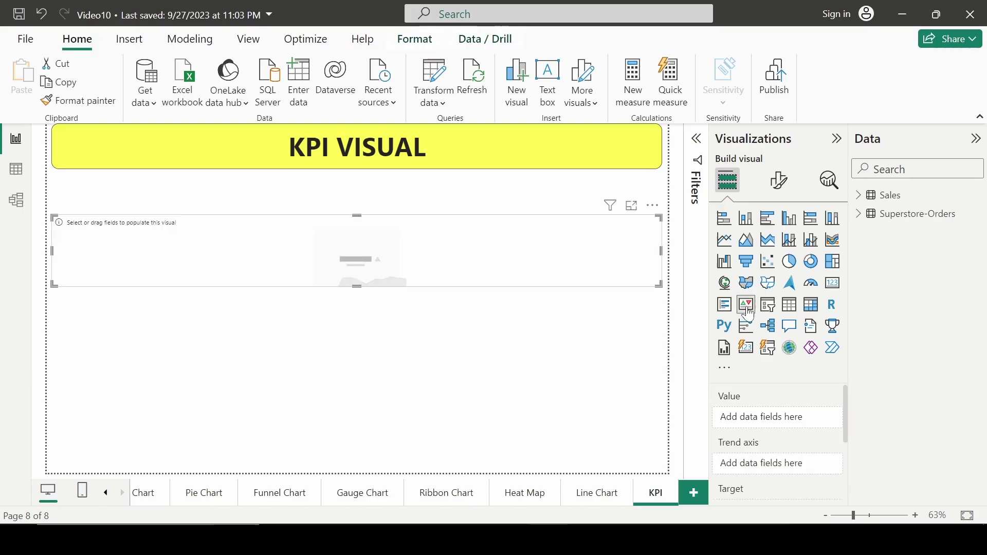
left_click_drag(358, 284, 356, 308)
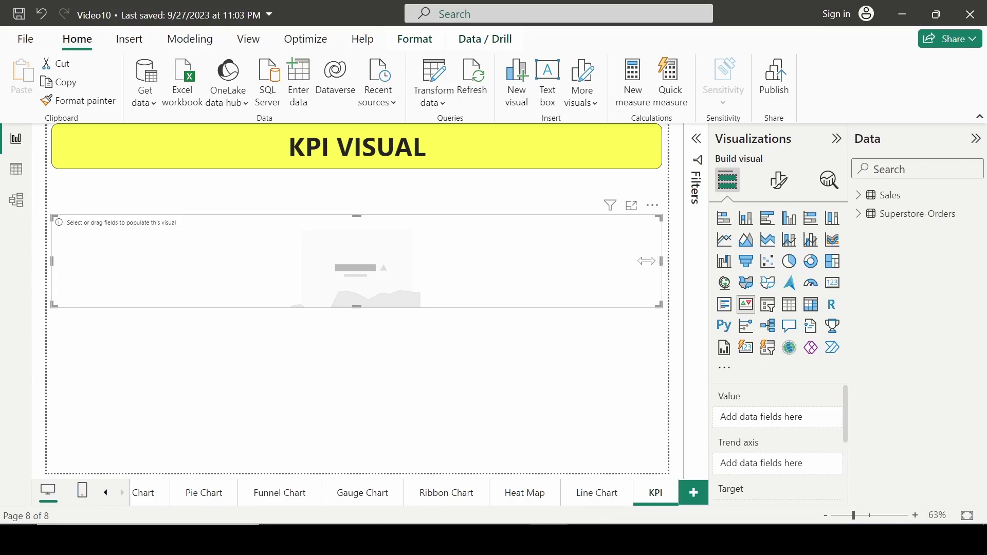
left_click_drag(658, 260, 602, 261)
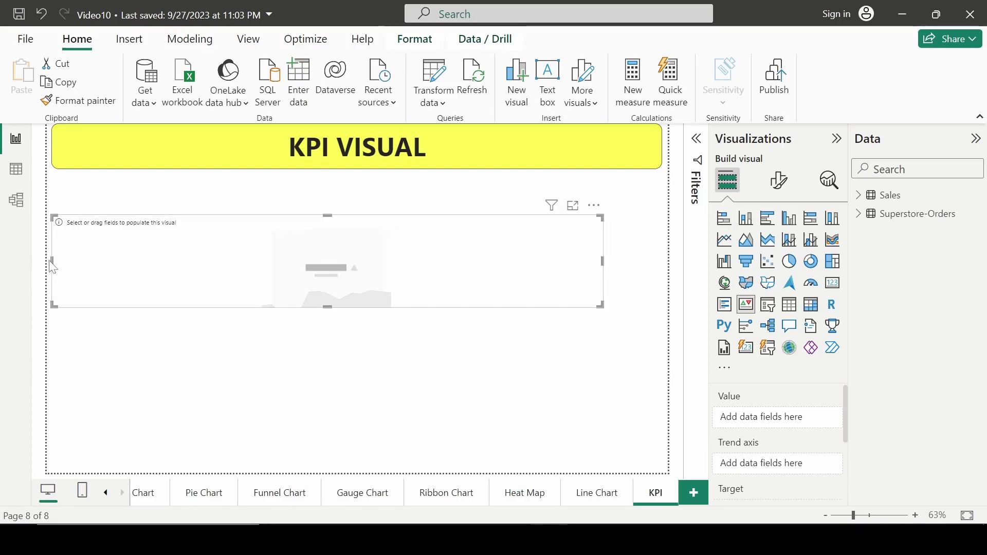
left_click_drag(51, 261, 152, 263)
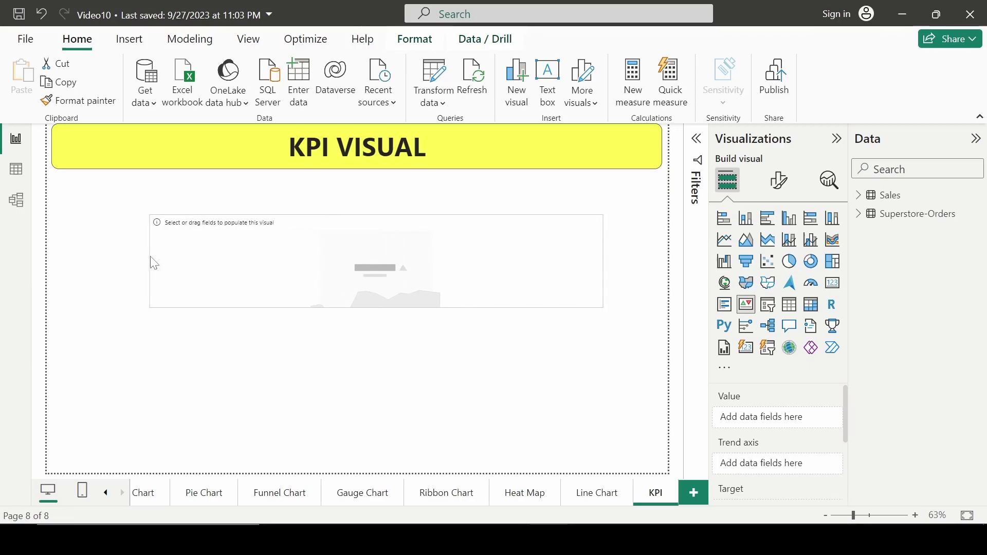
scroll(758, 429, "down", 1)
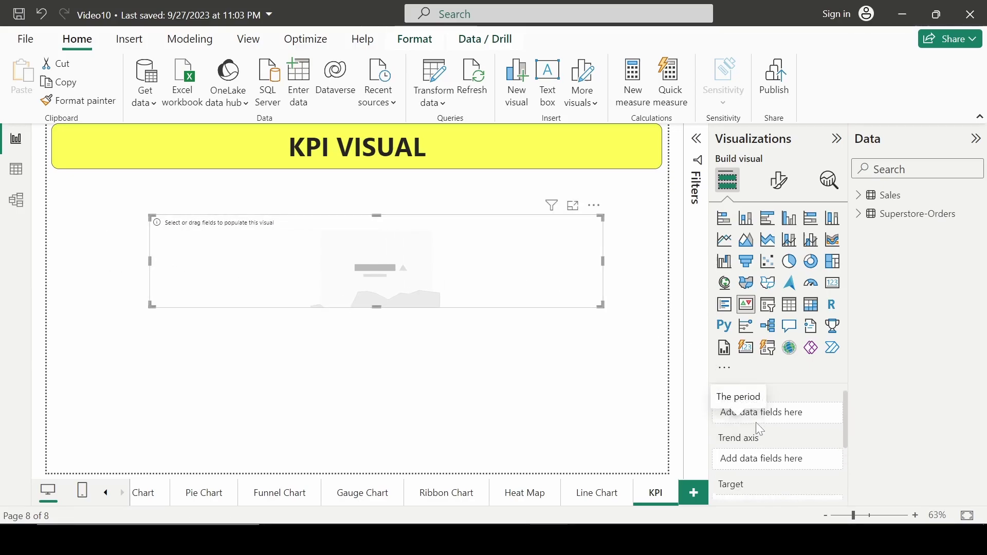
scroll(759, 428, "up", 1)
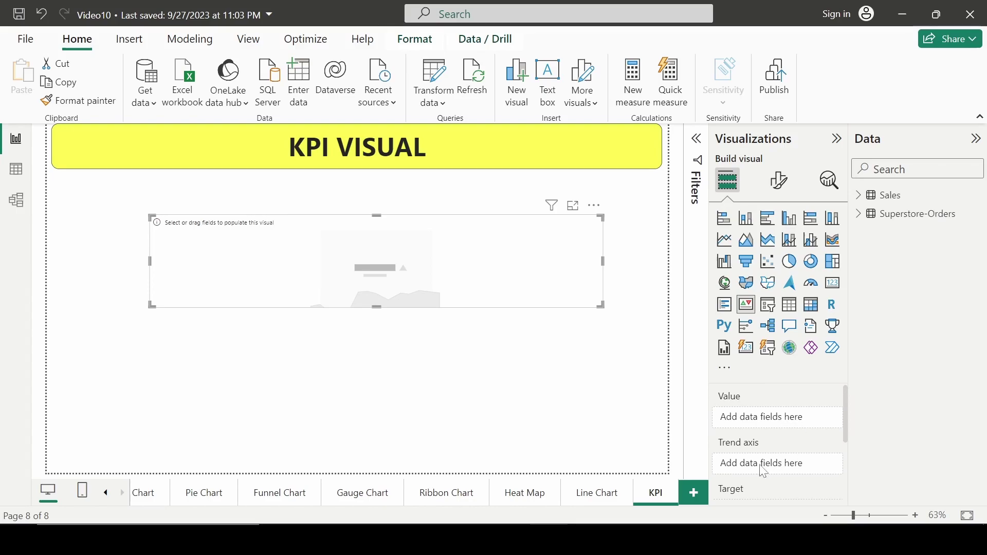
Step: Assign Actual Sales as value, Month as trend axis, Target Sales as target; lower the visual
left_click(859, 195)
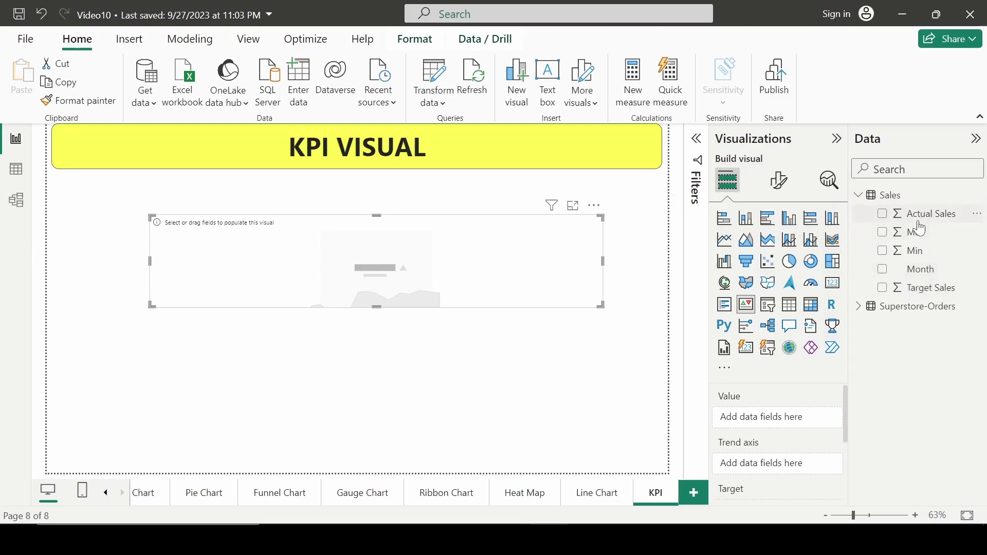
left_click_drag(919, 223, 785, 420)
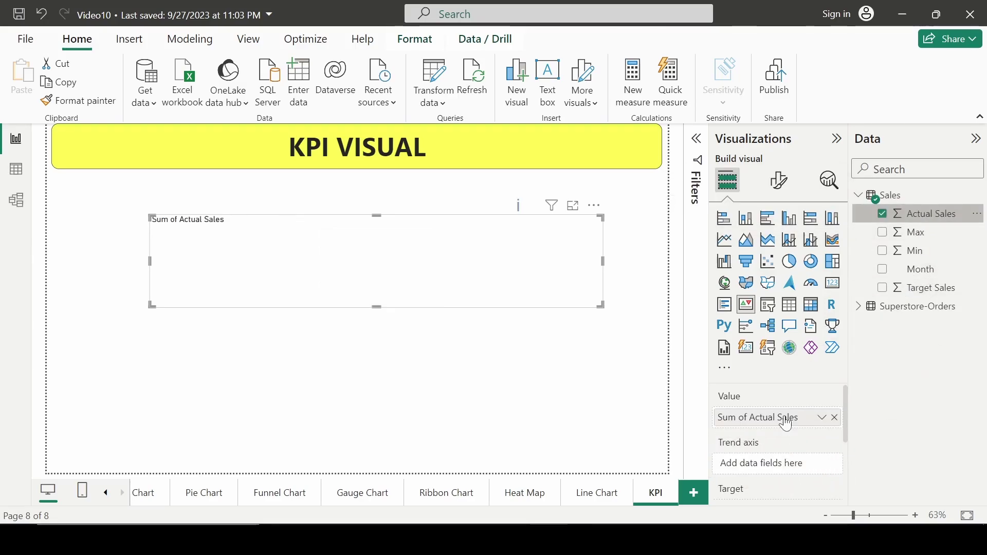
scroll(786, 432, "down", 1)
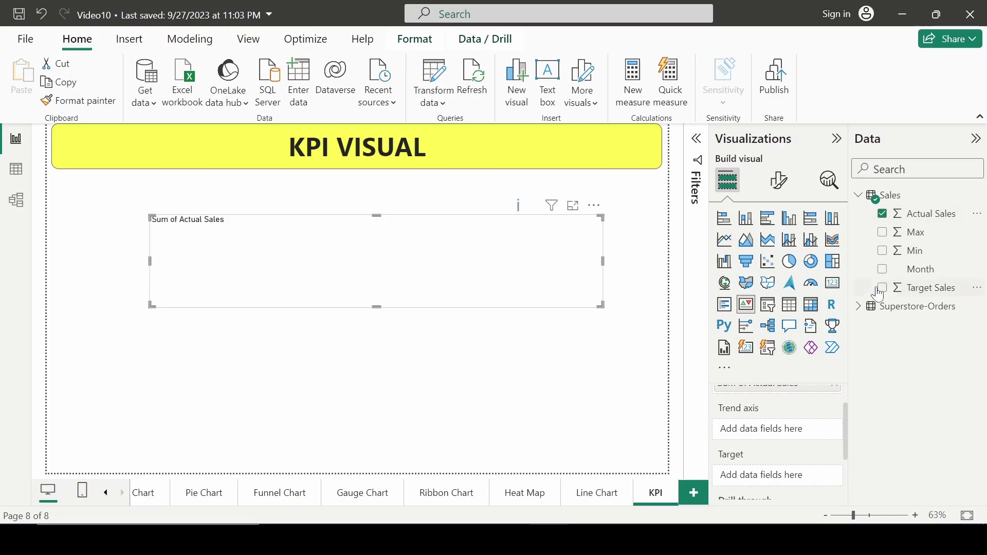
left_click_drag(920, 270, 806, 431)
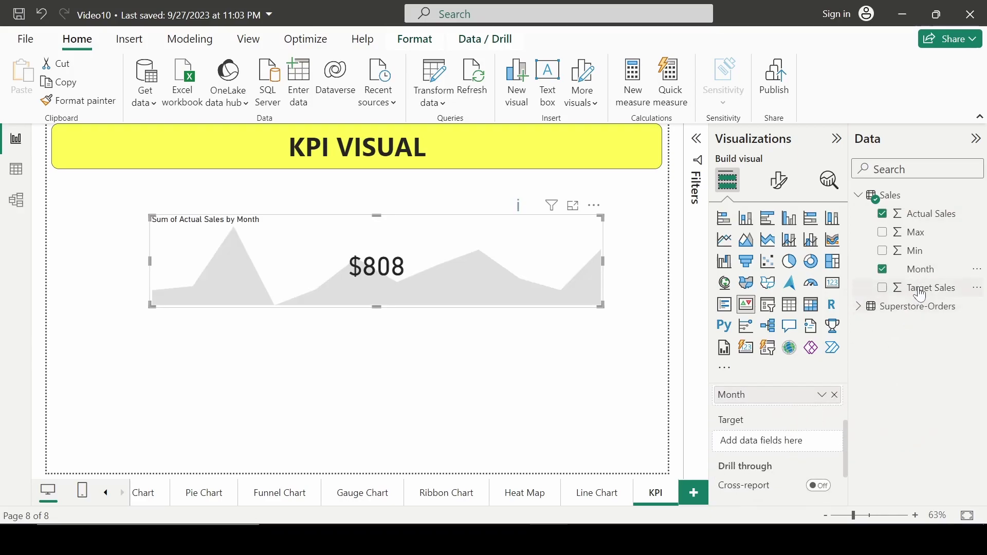
left_click_drag(931, 288, 779, 440)
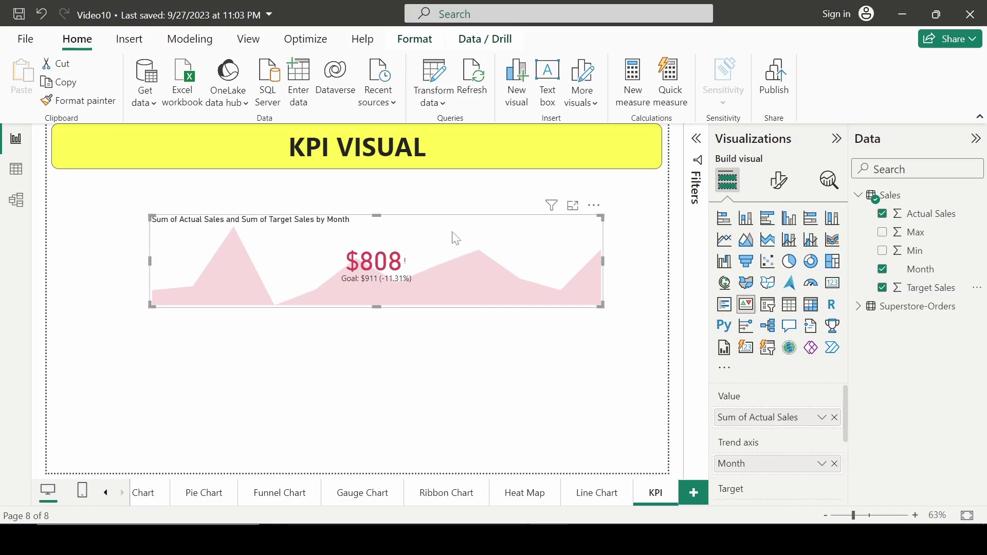
left_click_drag(443, 252, 442, 278)
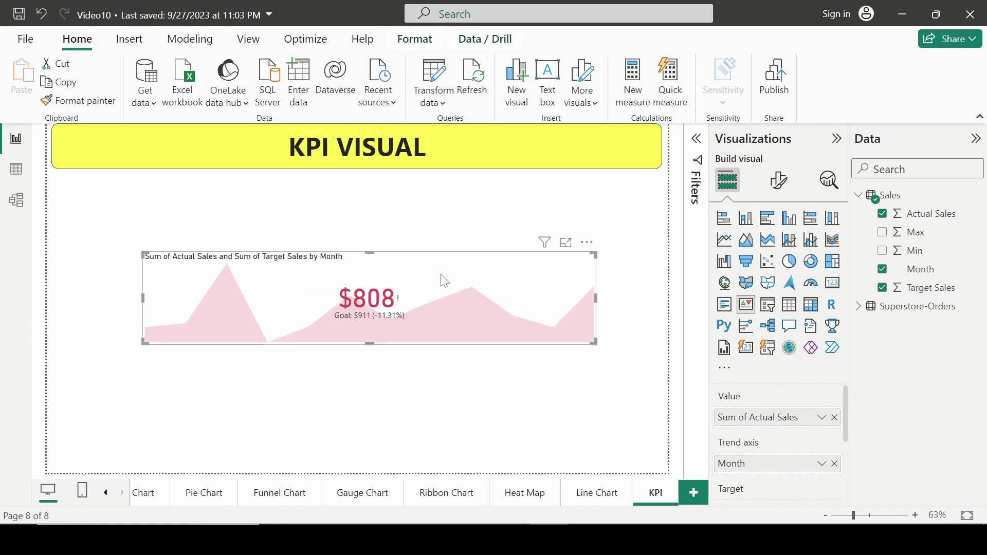
left_click(466, 418)
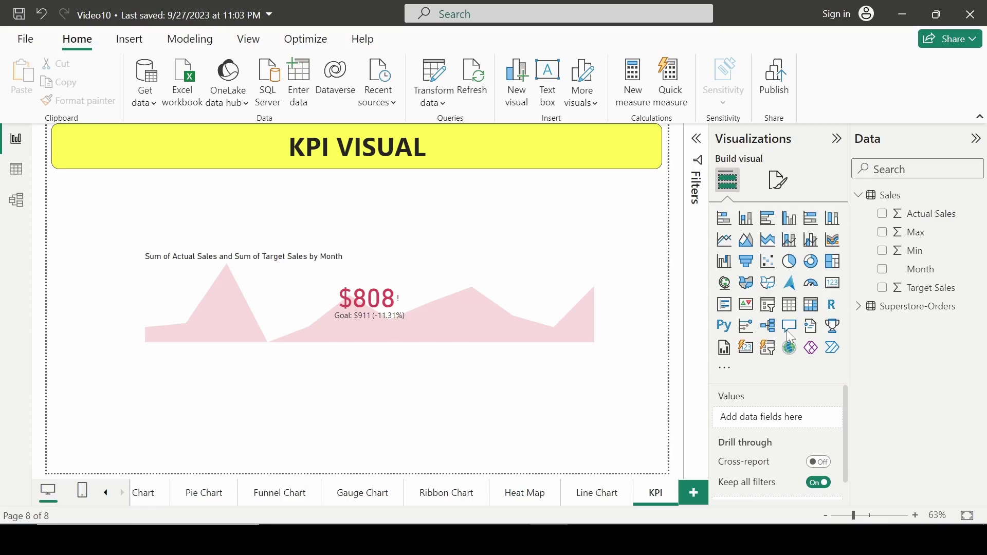
Step: Add a Month slicer in Tile style and move the KPI visual below it
left_click(769, 306)
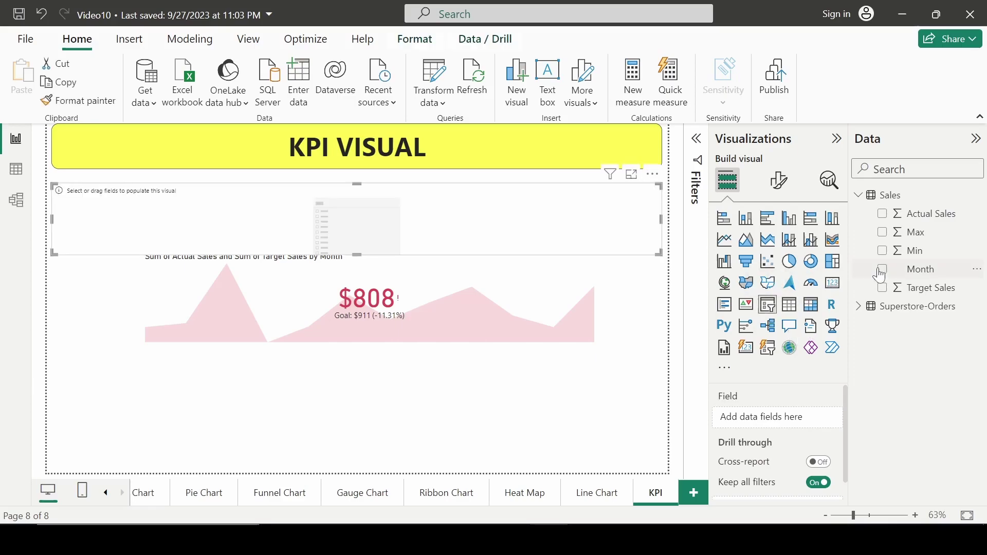
left_click(883, 269)
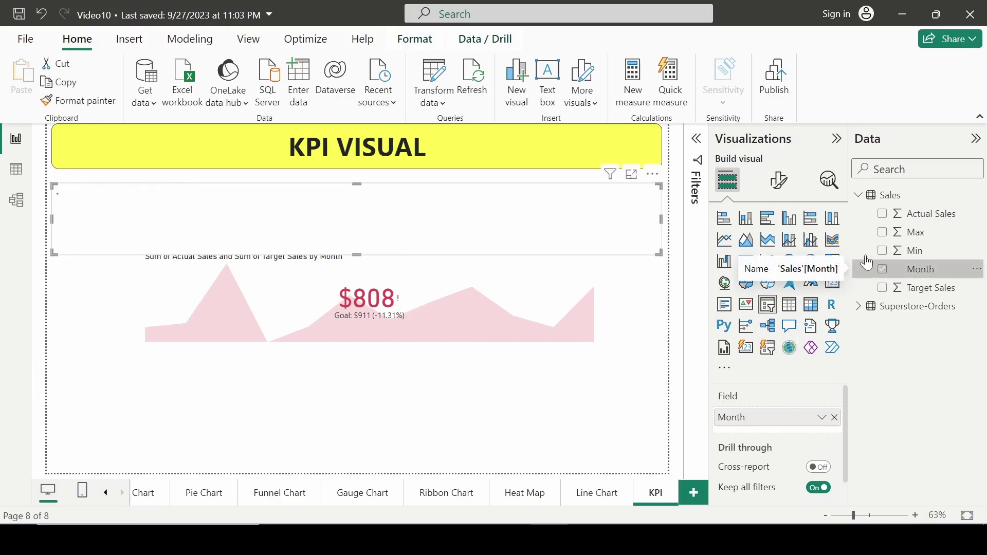
left_click(778, 180)
left_click(778, 286)
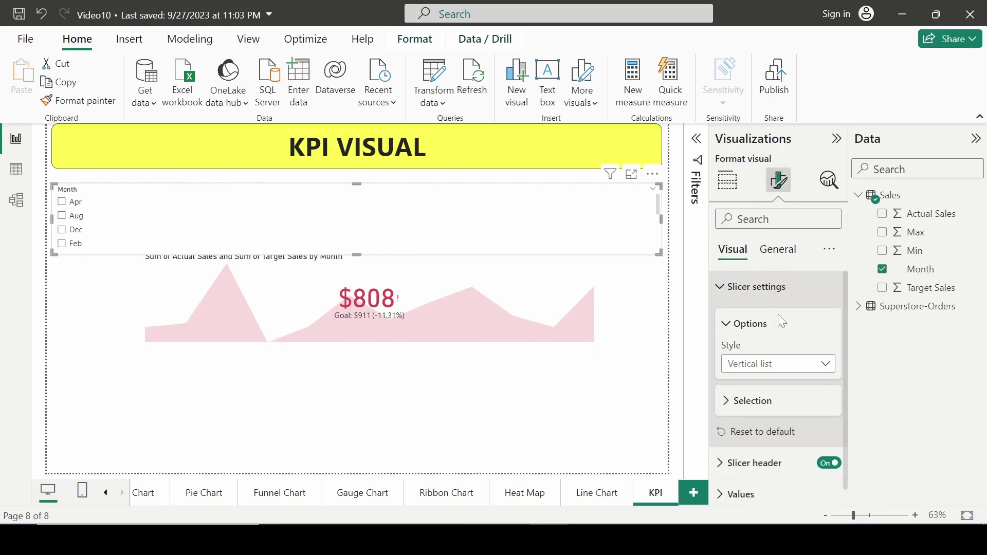
left_click(777, 366)
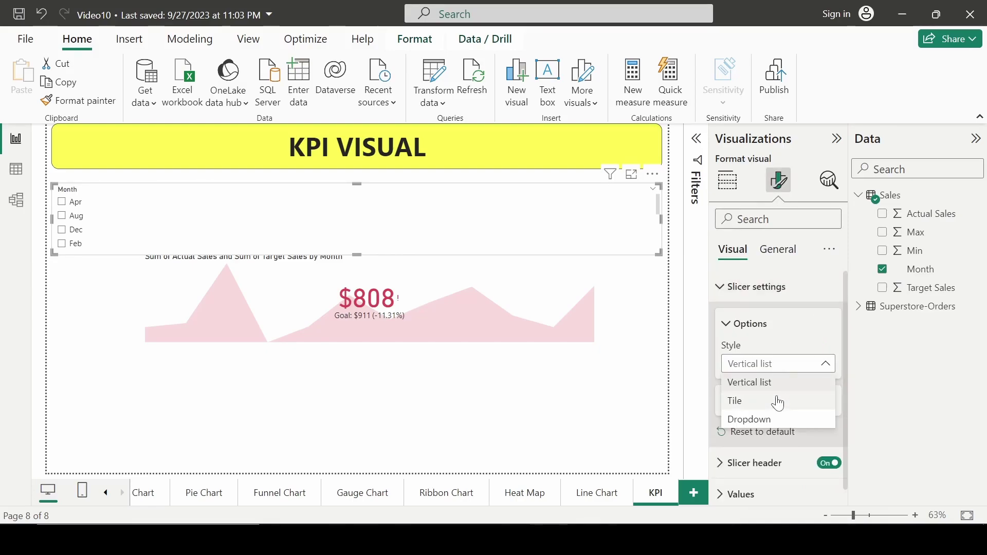
left_click(778, 401)
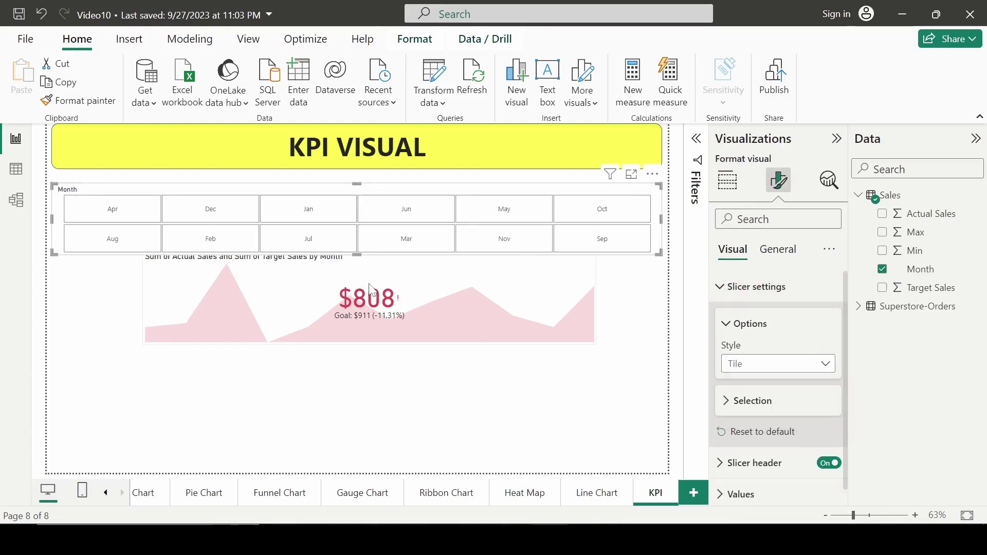
left_click_drag(395, 279, 392, 297)
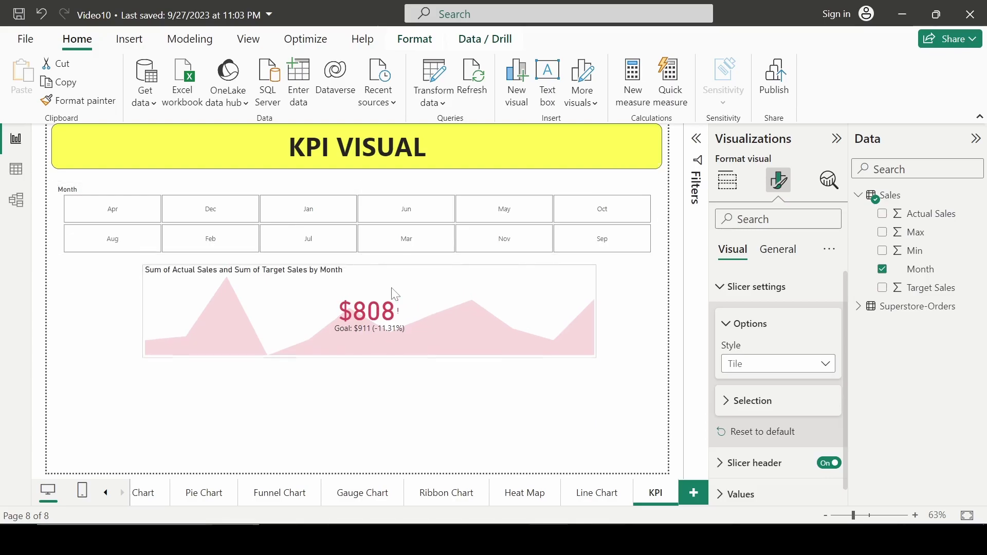
Step: Filter the KPI by the April, December, Jan, Jun and May tiles, then clear the filter
left_click(429, 433)
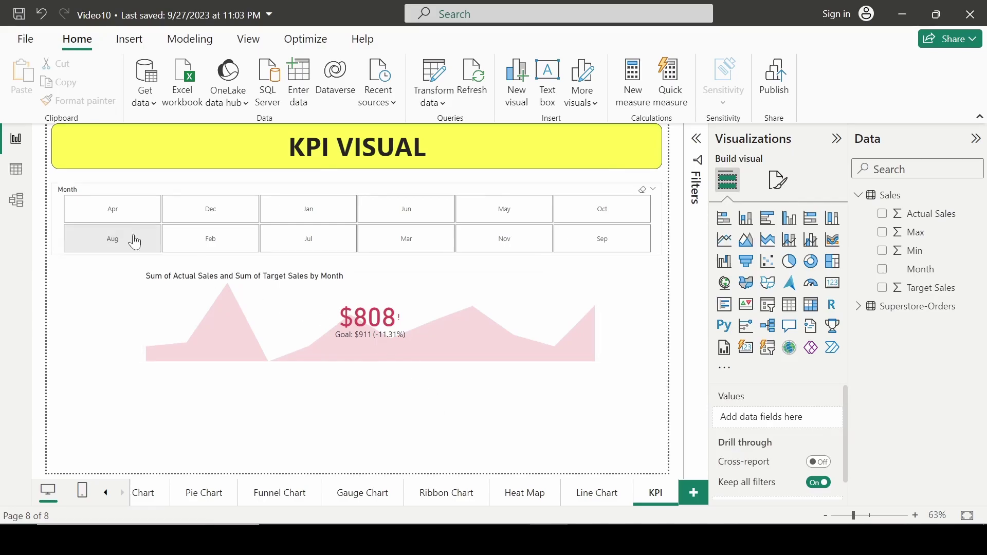
mouse_move(144, 219)
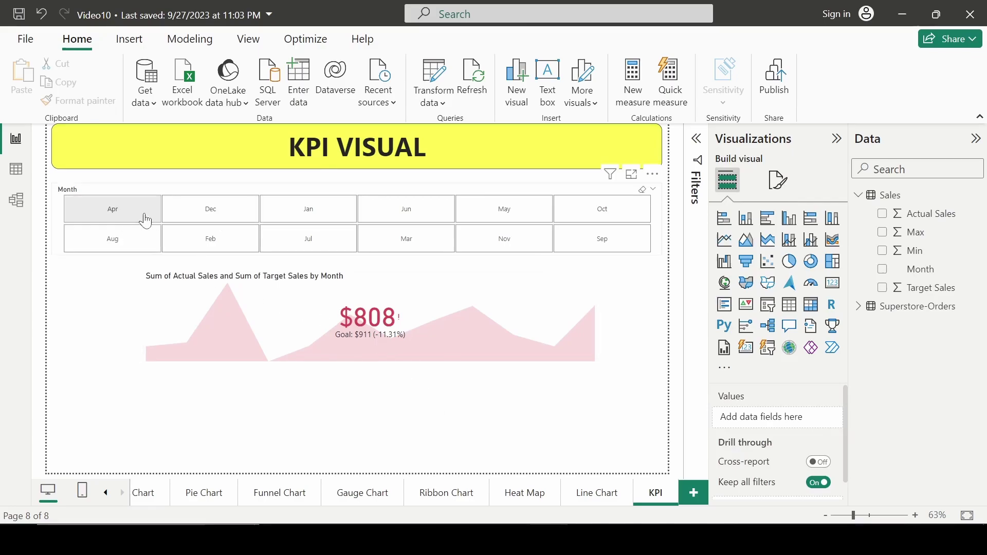
left_click(133, 218)
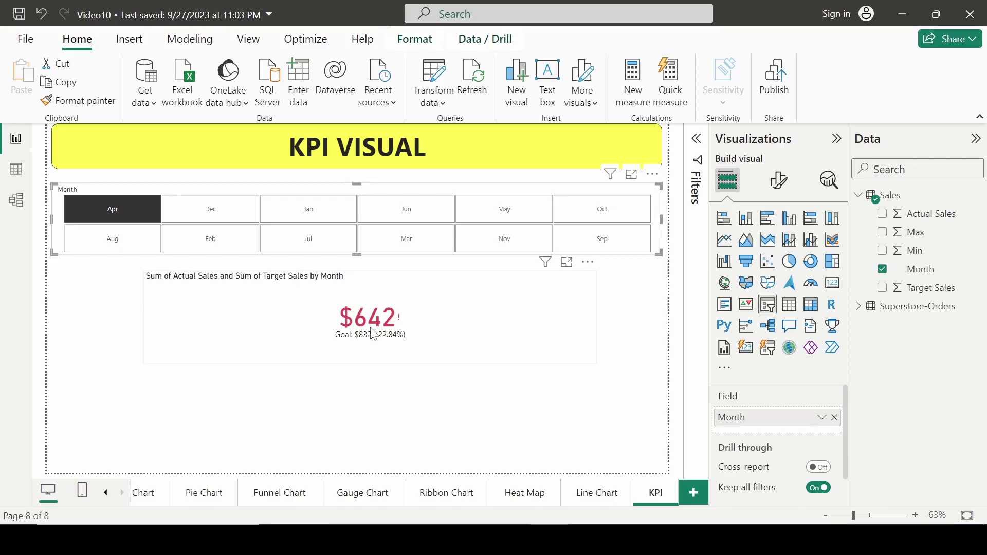
left_click(211, 216)
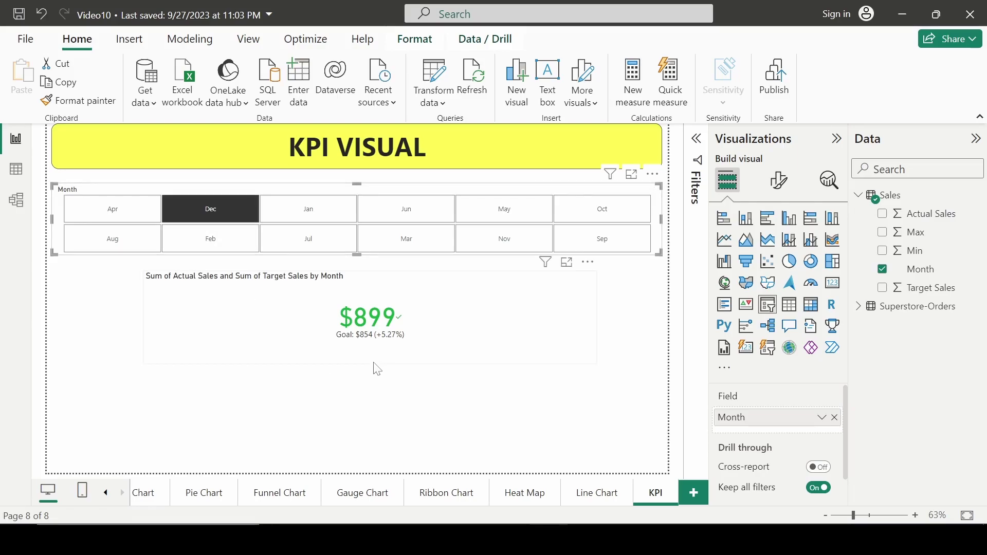
mouse_move(371, 324)
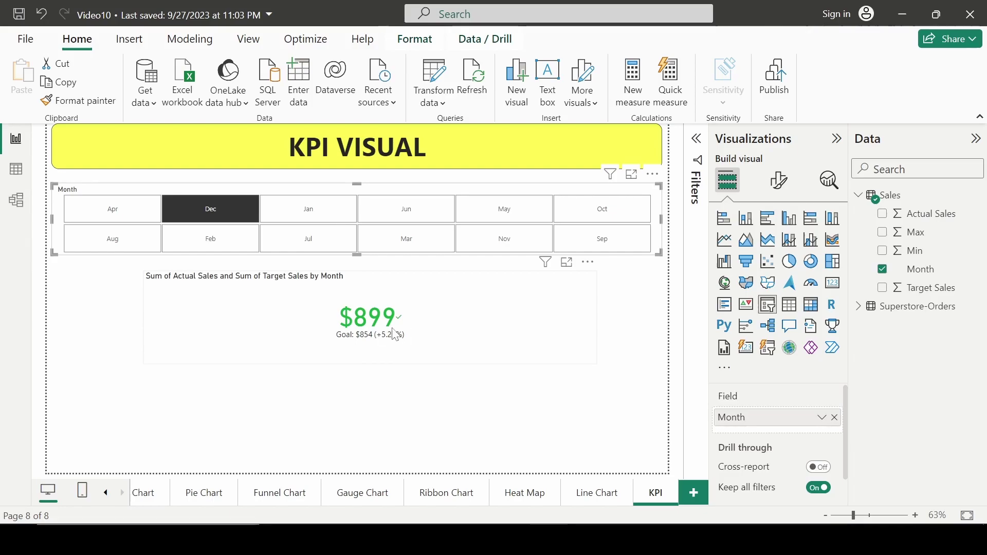
left_click(318, 220)
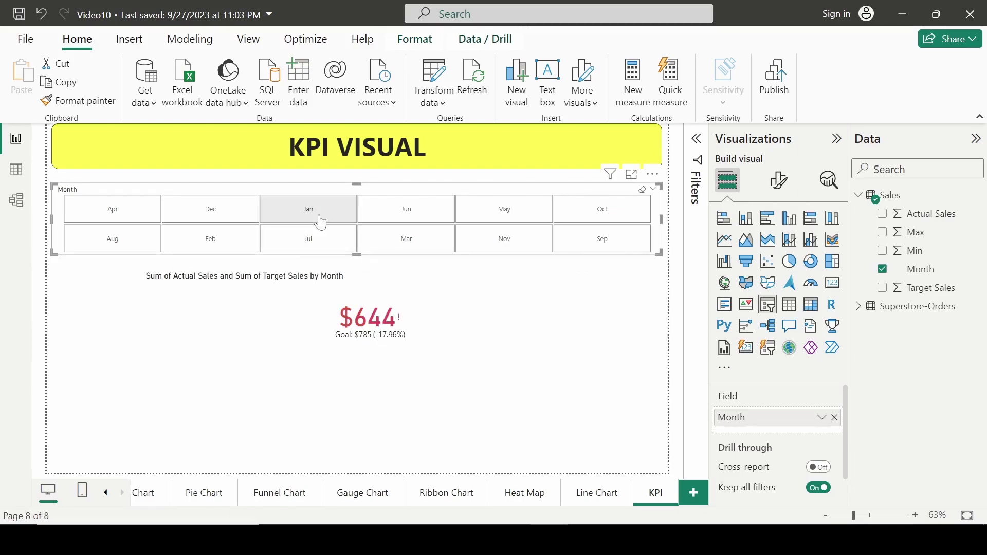
left_click(388, 214)
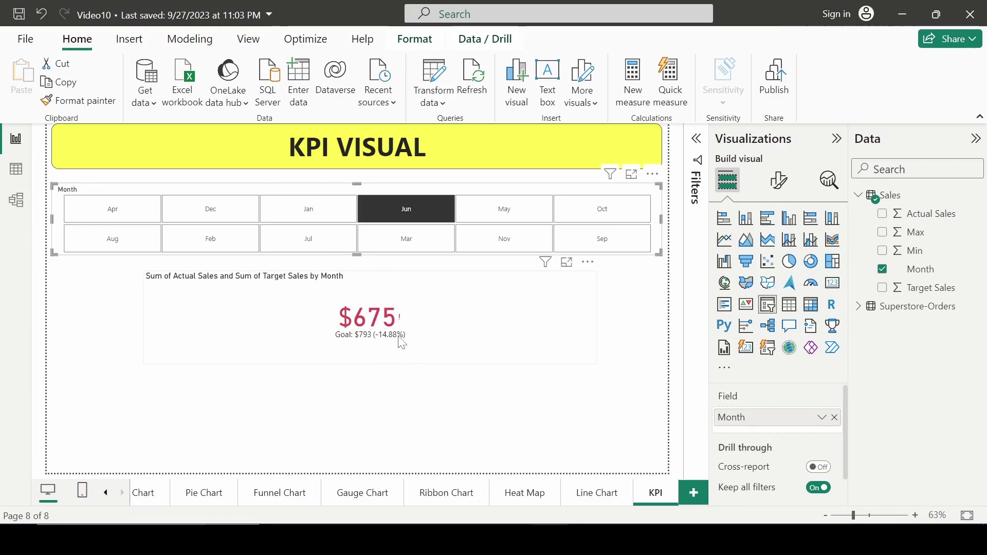
left_click(488, 223)
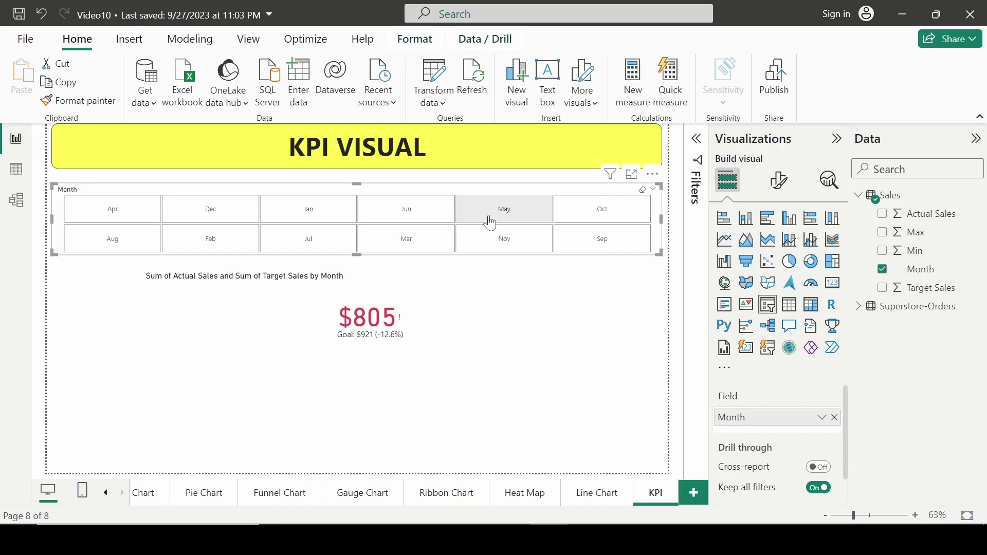
left_click(489, 221)
left_click(459, 431)
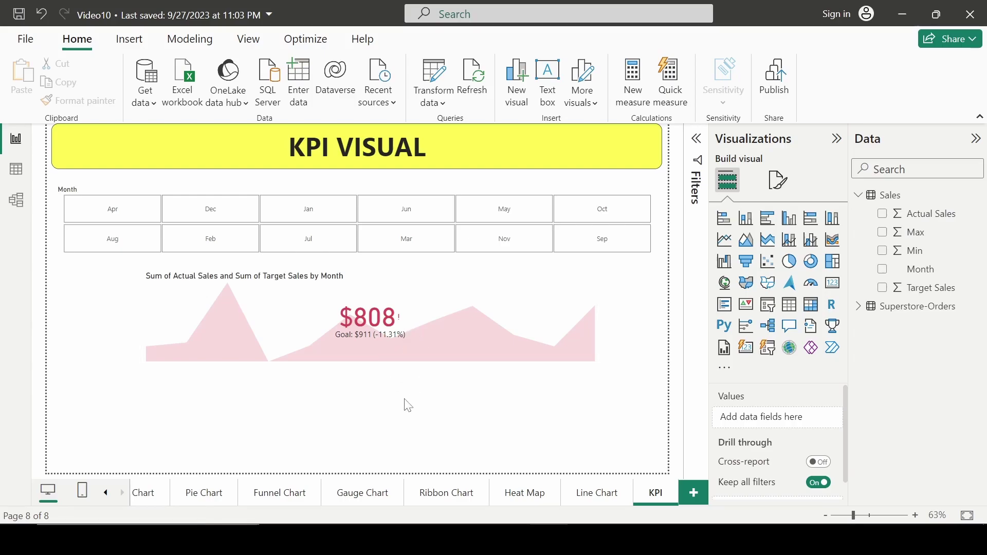
Step: Clear the KPI visual's title text under General > Title to retype it as 'KPI Visual'
left_click(426, 285)
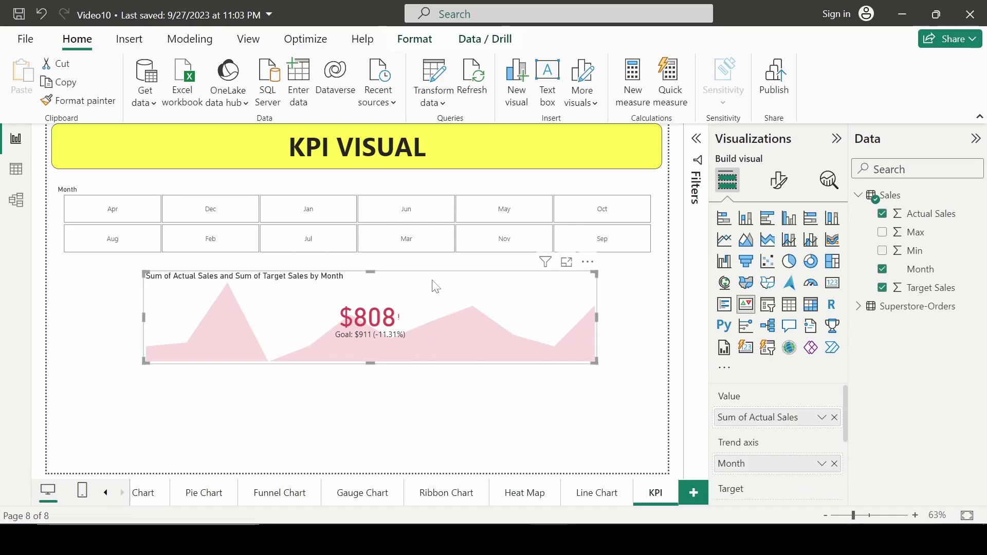
left_click(779, 179)
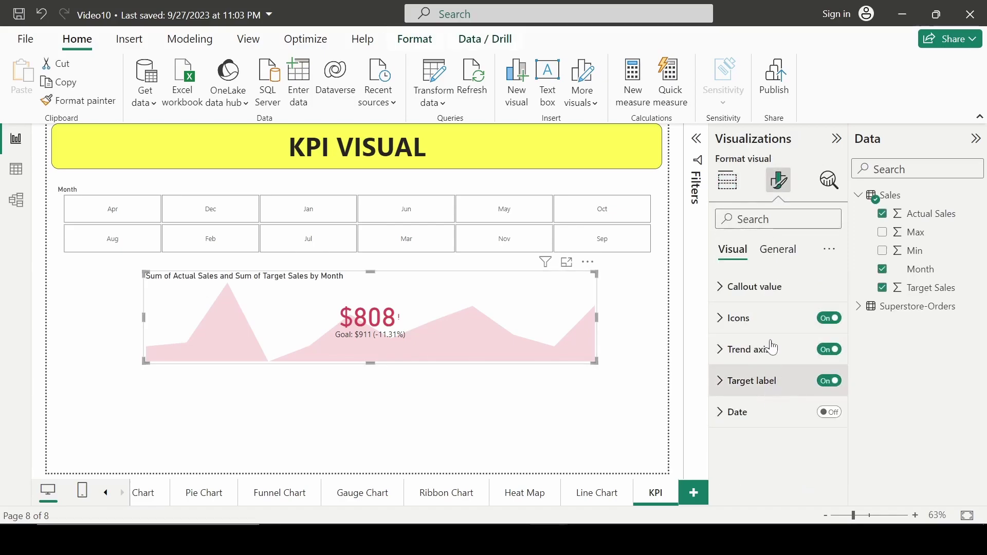
left_click(777, 256)
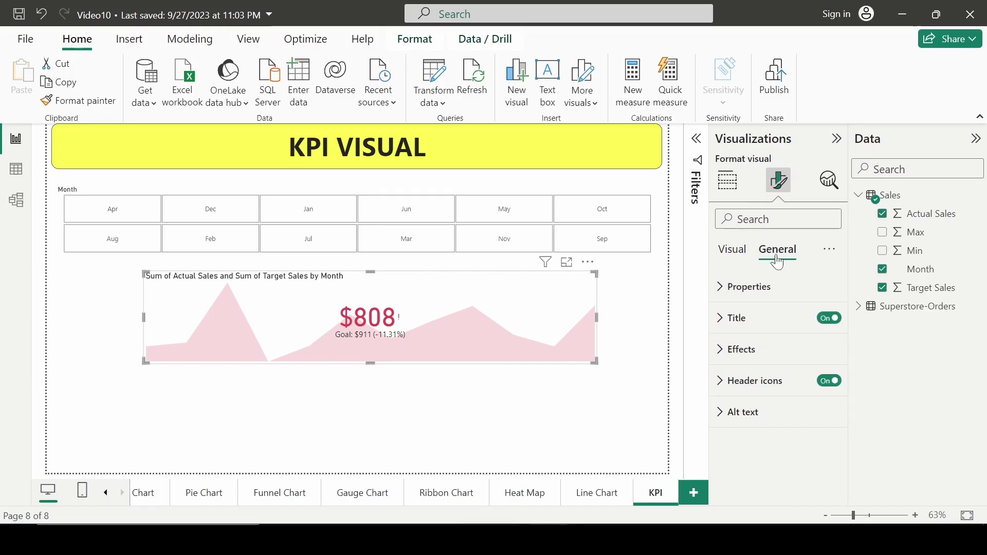
left_click(776, 325)
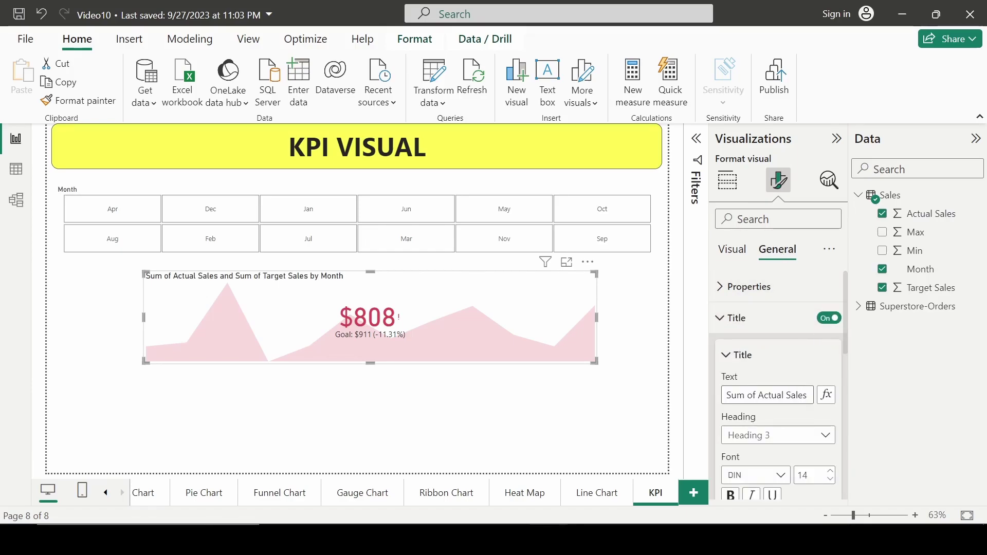
double_click(772, 395)
key("ctrl+a")
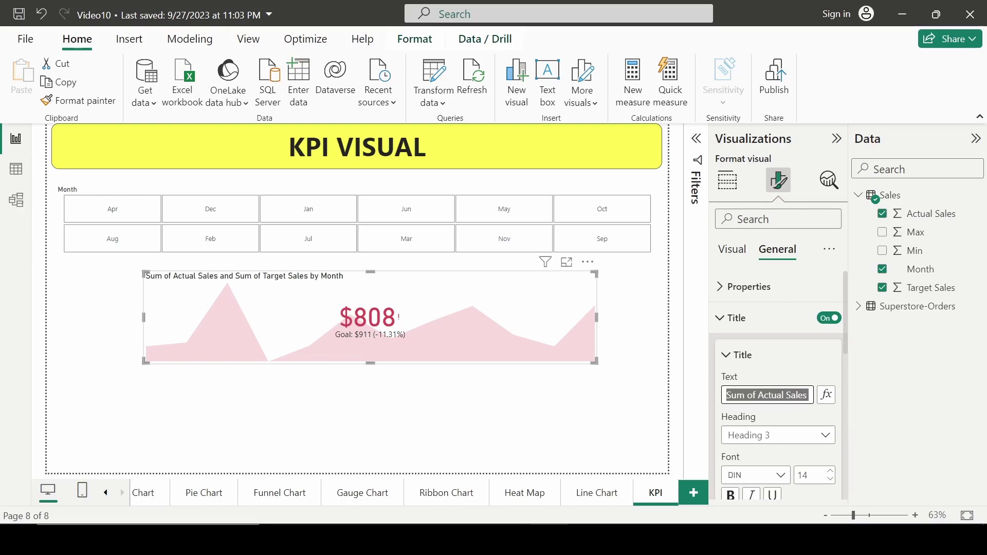
type("kpi vISAU")
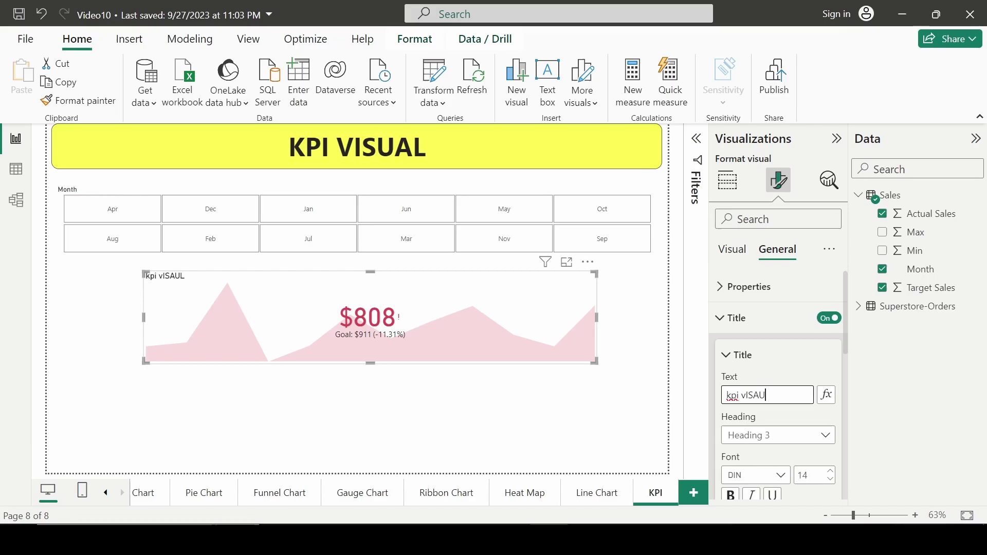
key("BackSpace")
key("BackSpace")
key("BackSpace")
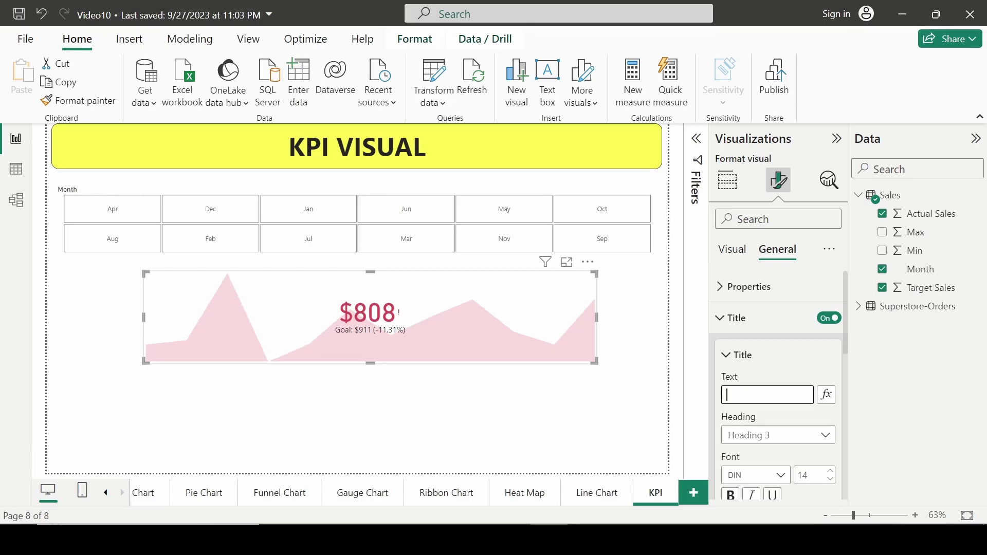
type("KPI Visu")
type("al")
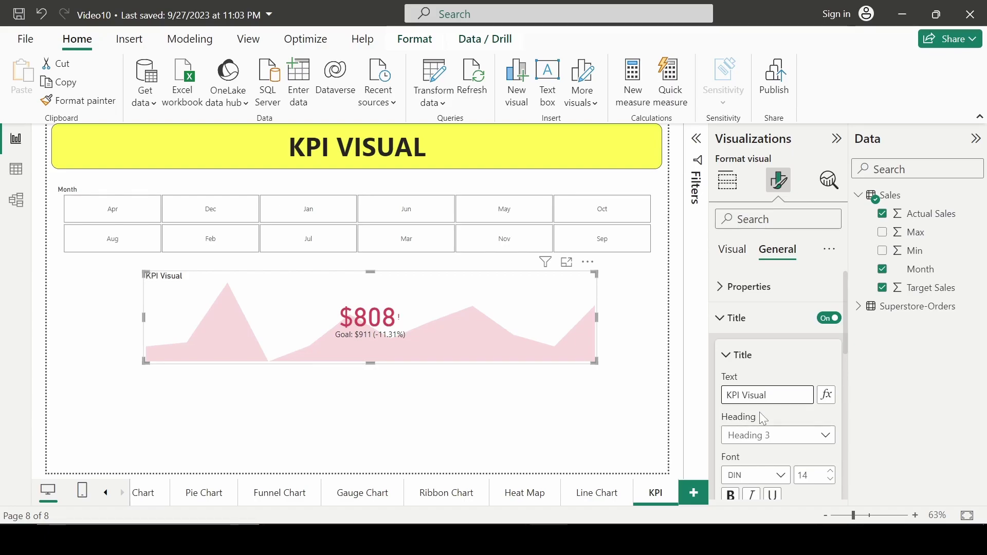
scroll(760, 412, "down", 3)
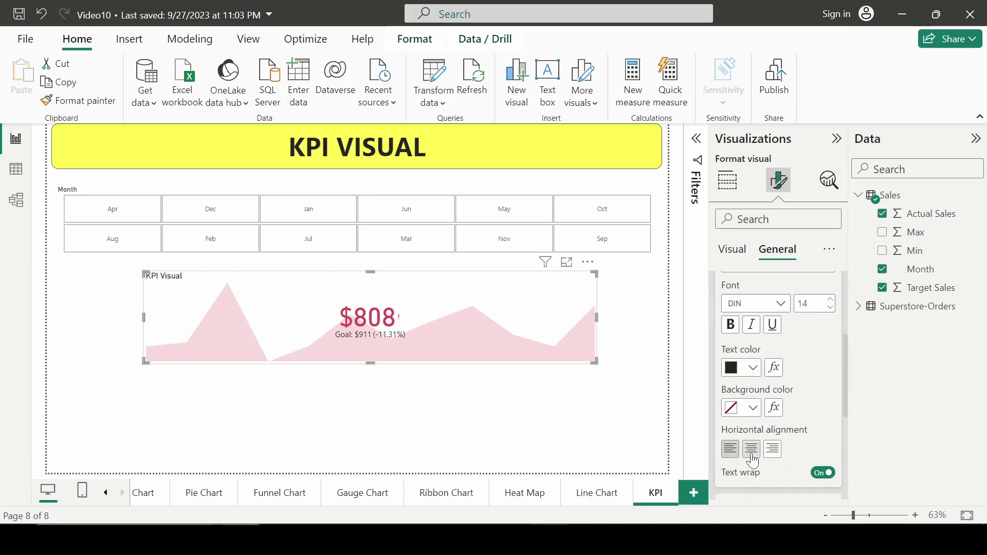
Step: Center-align the 'KPI Visual' title horizontally
left_click(752, 450)
scroll(778, 425, "down", 3)
scroll(777, 424, "down", 2)
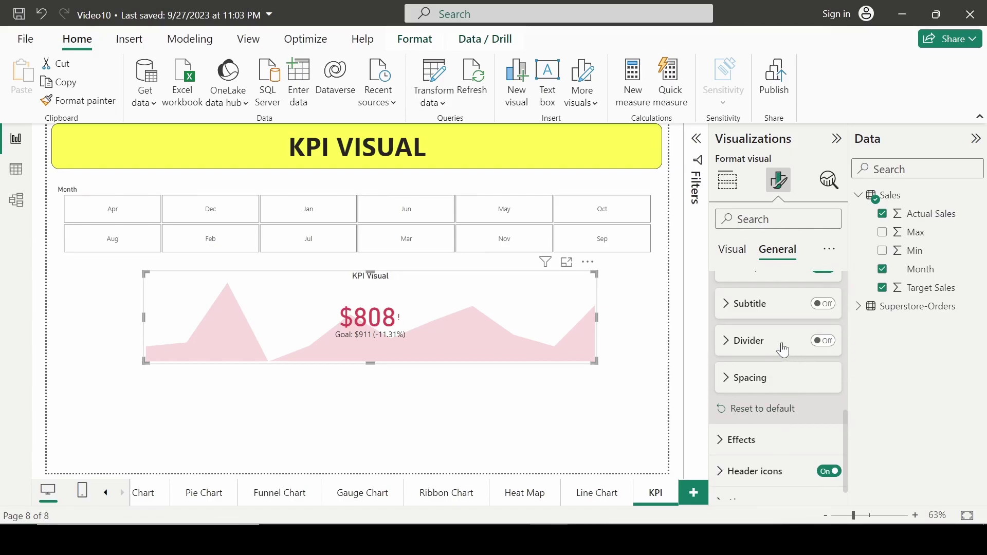
scroll(774, 343, "down", 1)
scroll(764, 386, "down", 1)
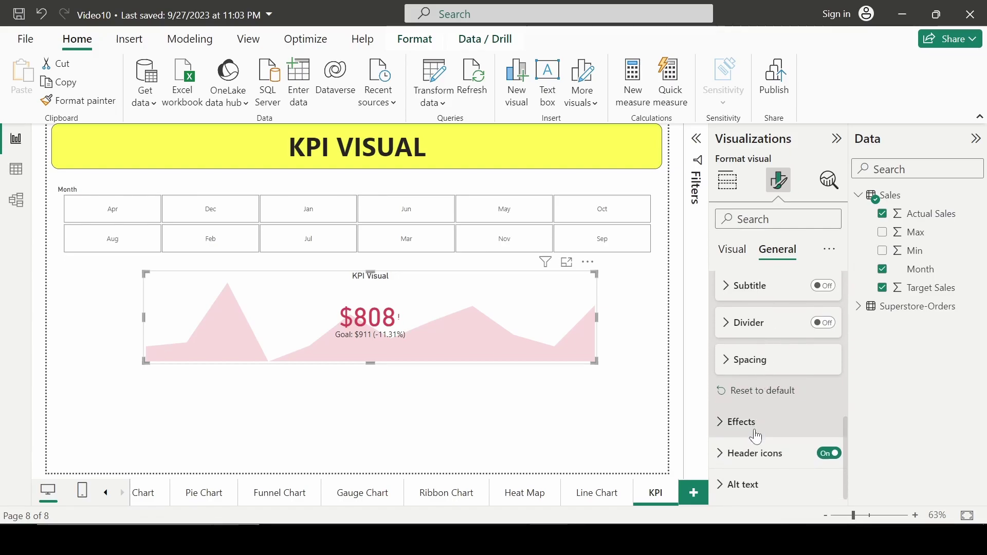
Step: Turn on the KPI visual's border and colour it dark grey
left_click(752, 426)
scroll(771, 411, "down", 2)
left_click(772, 413)
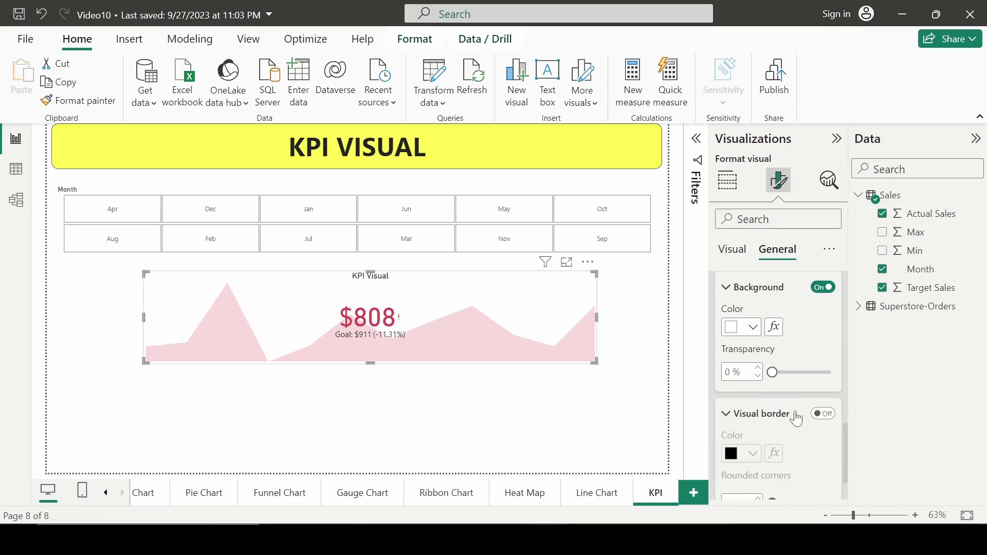
left_click(822, 414)
scroll(778, 422, "down", 3)
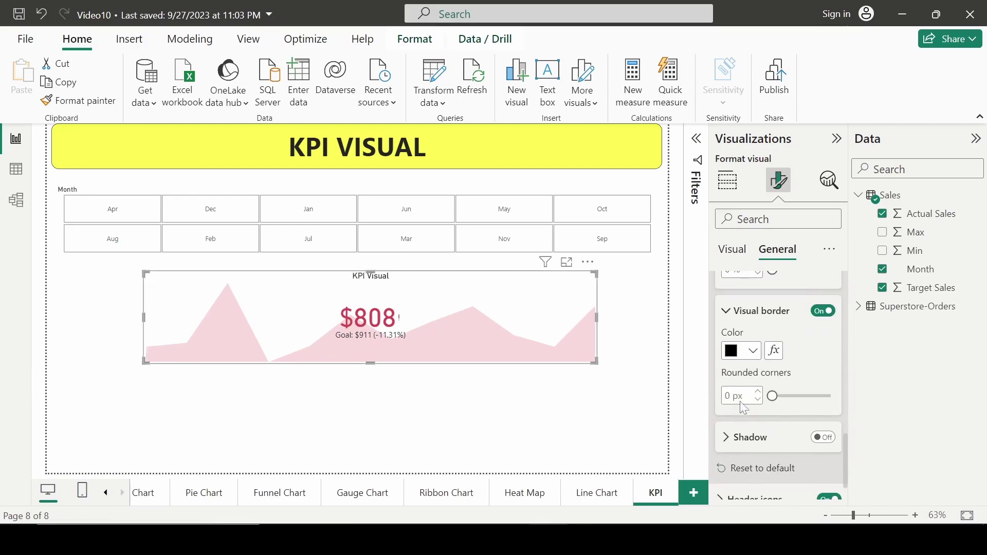
left_click(739, 353)
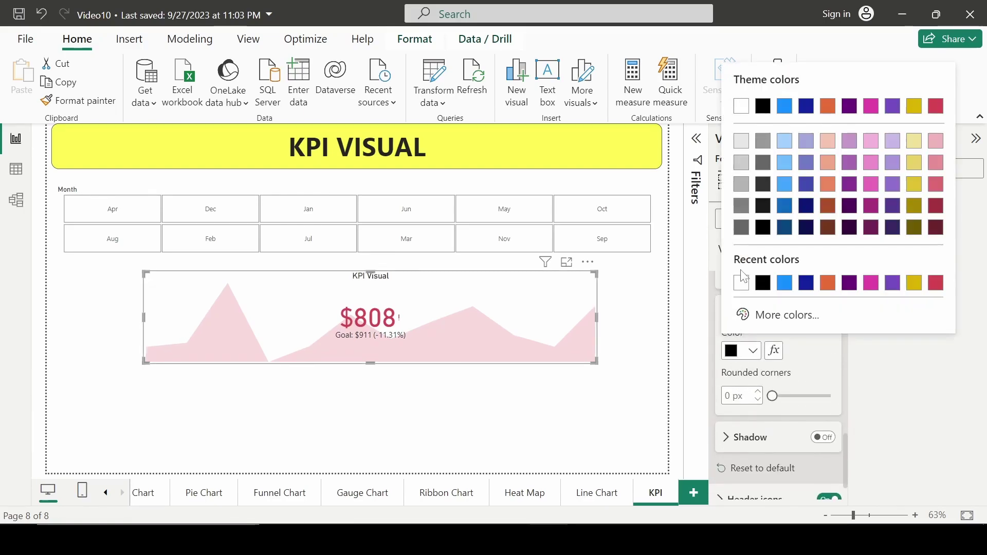
left_click(740, 226)
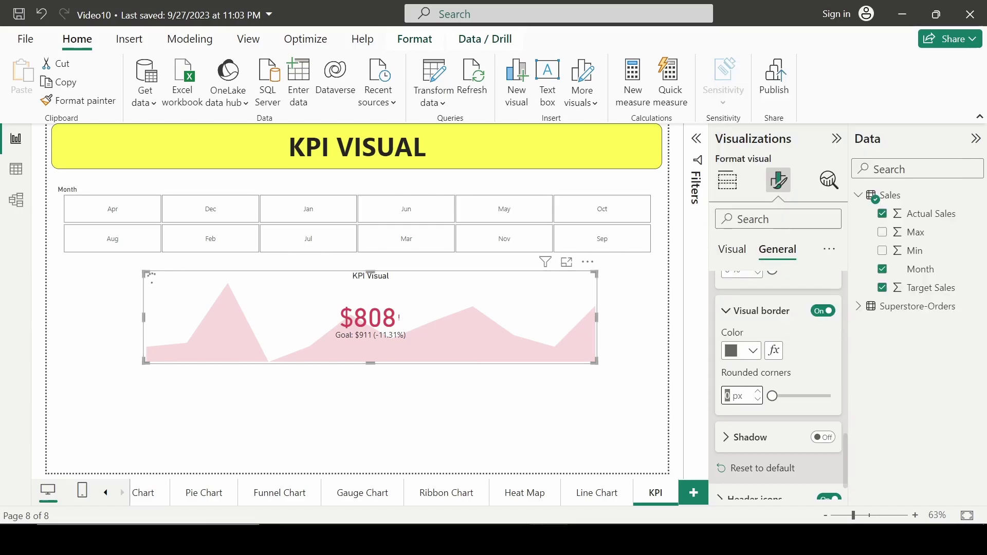
Step: Set the border's rounded corners to 7 px and deselect the visual
left_click(726, 396)
type("7")
key("Return")
left_click(539, 413)
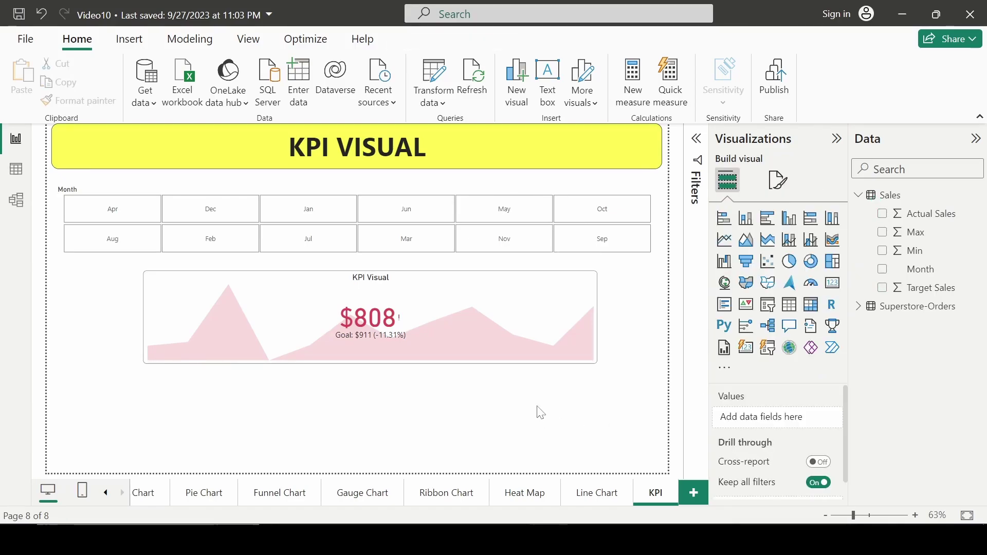